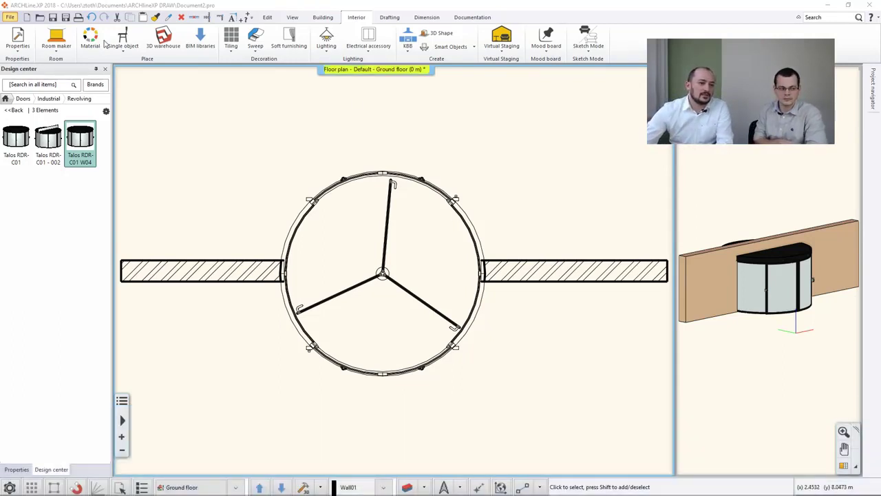
- Open the recent house project, closing the unsaved door drawing without saving
click(11, 19)
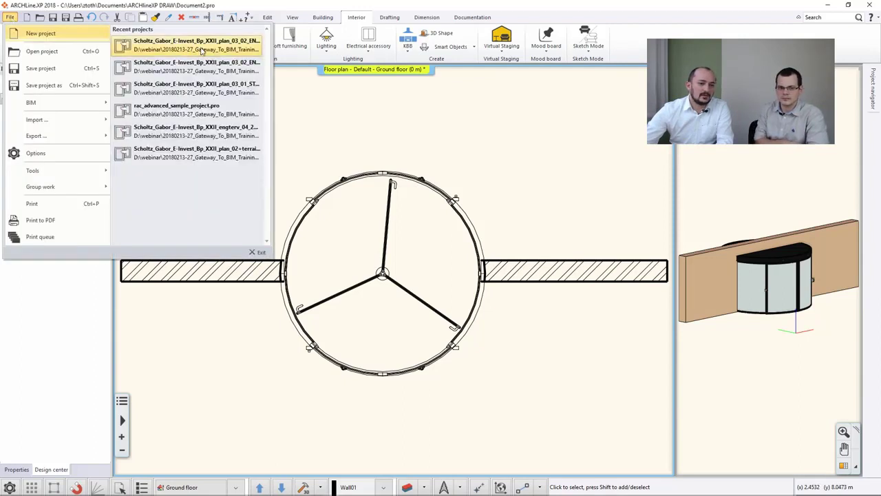
click(234, 63)
click(367, 365)
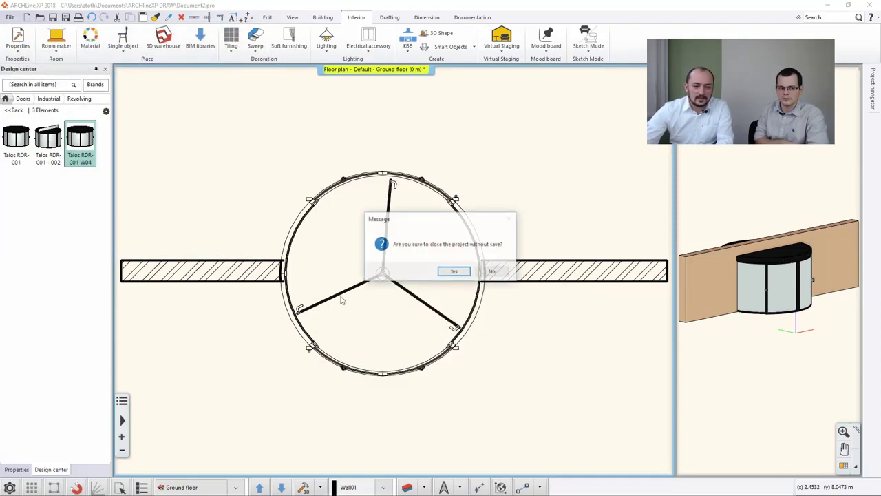
click(453, 273)
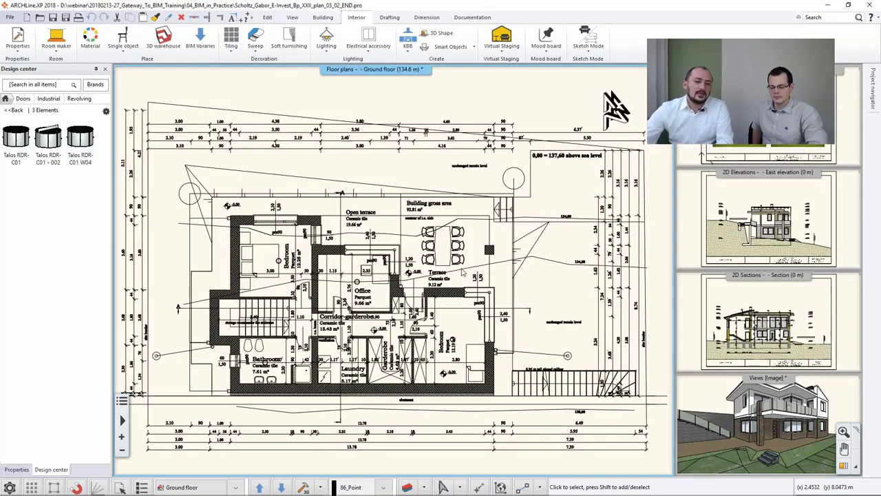
- Export the house as an IFC 2x3 file to the ARCHlineXP Draw folder, named after the project
click(10, 16)
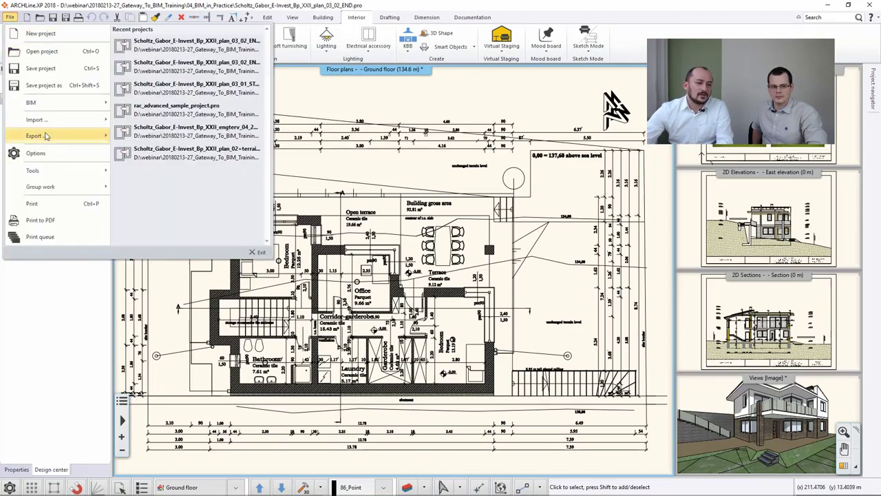
mouse_move(47, 136)
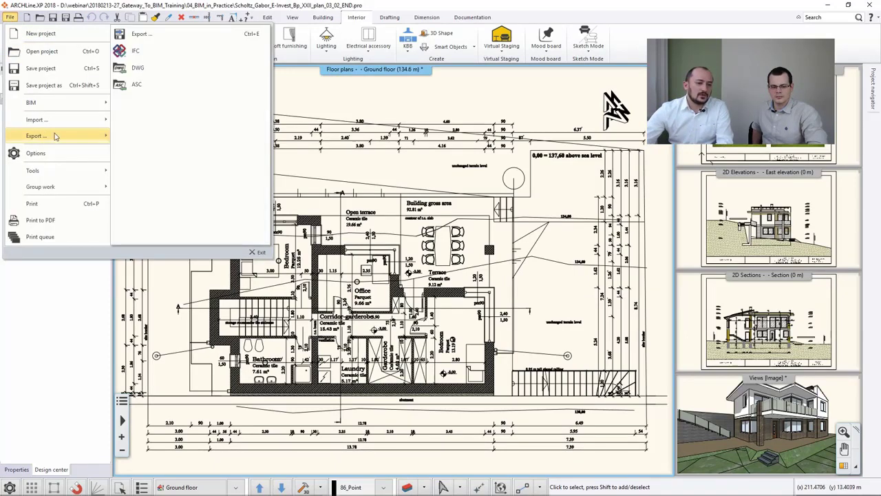
click(176, 54)
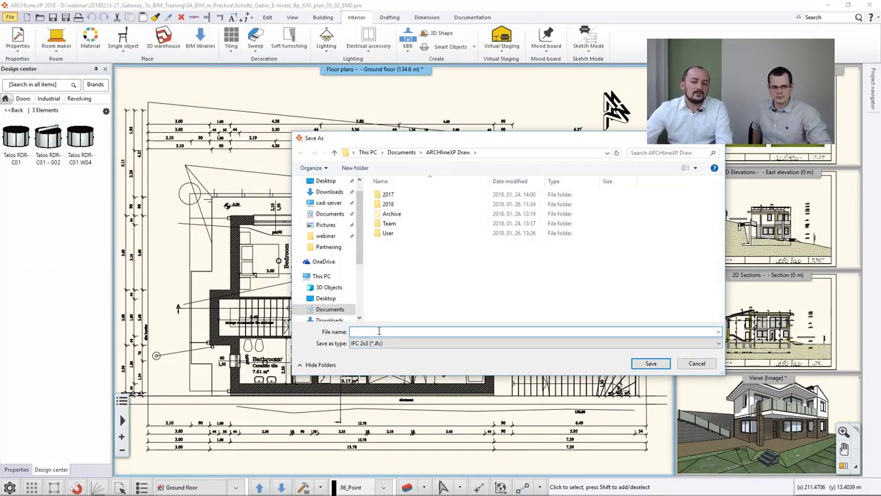
click(378, 331)
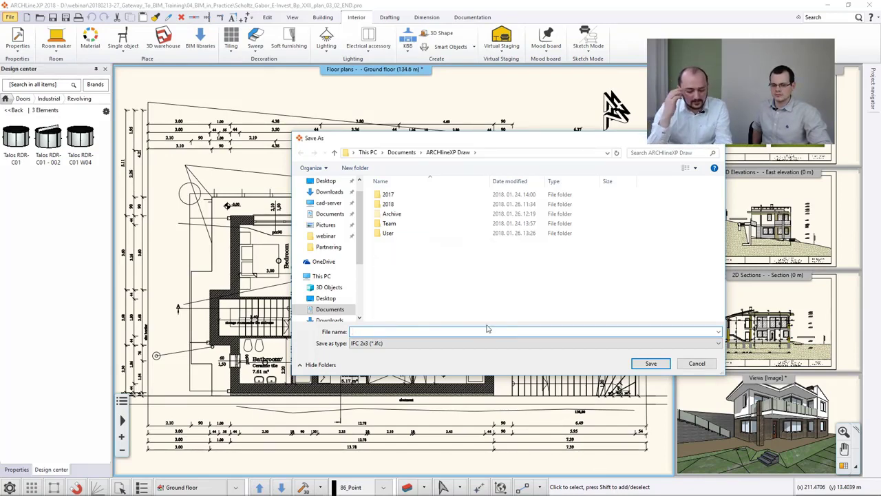
text(Sc)
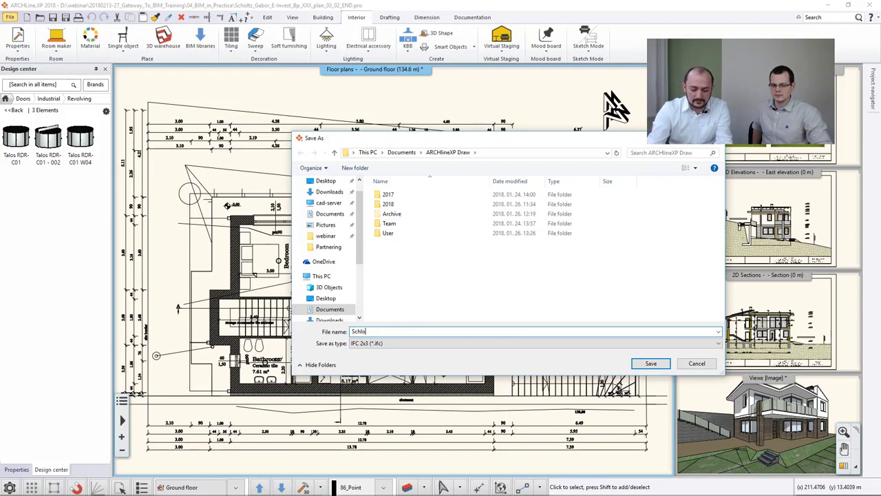
text(holtz_G_Project)
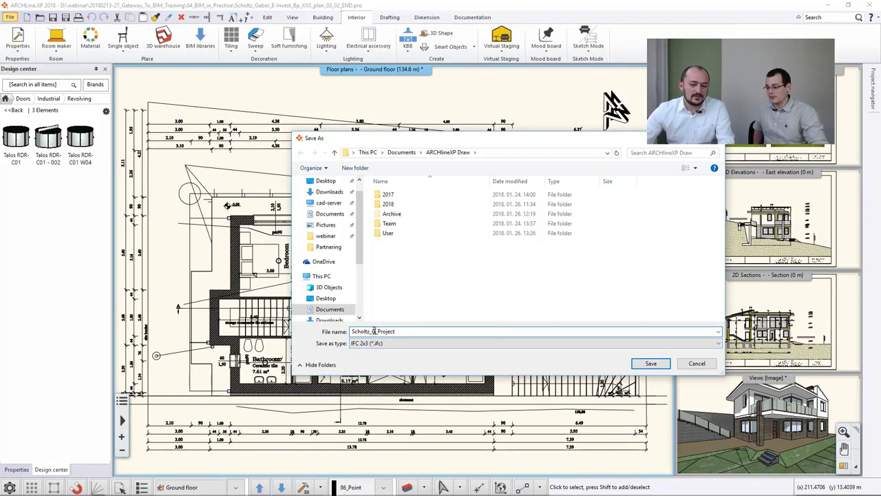
drag(376, 332, 348, 332)
click(400, 331)
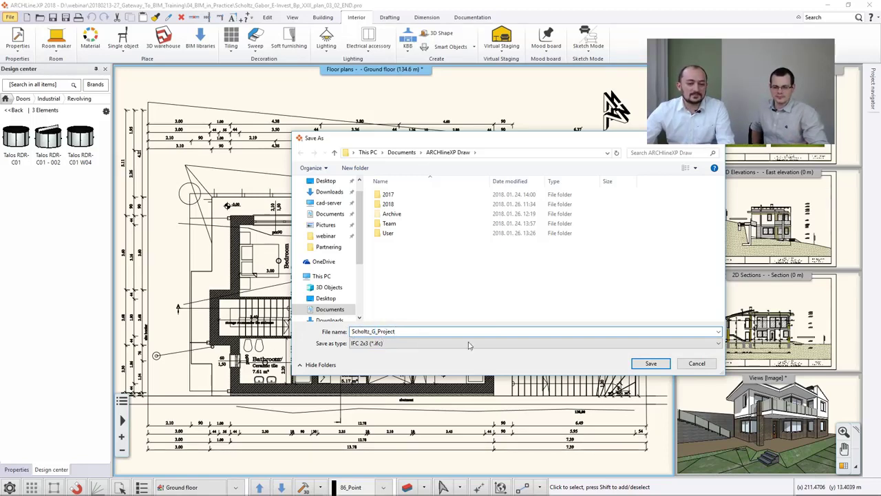
click(649, 363)
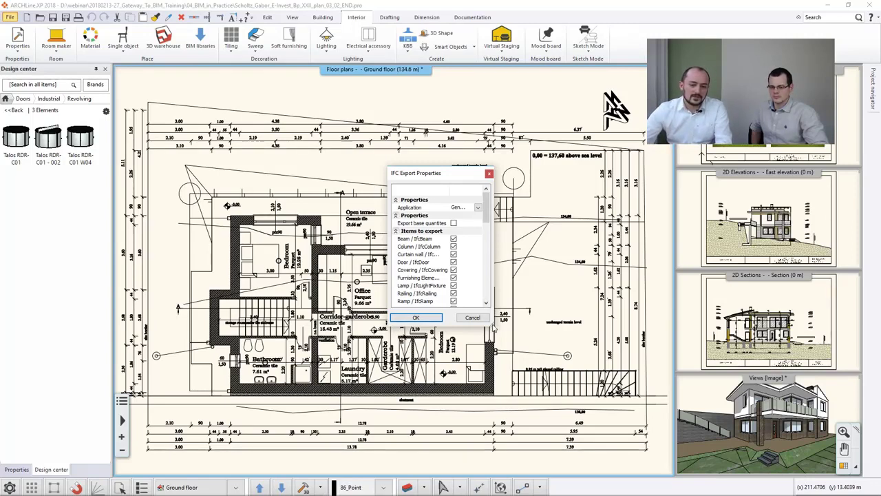
- Enlarge the IFC Export Properties dialog, run the export, and dismiss the log and file creation error
drag(493, 329, 563, 359)
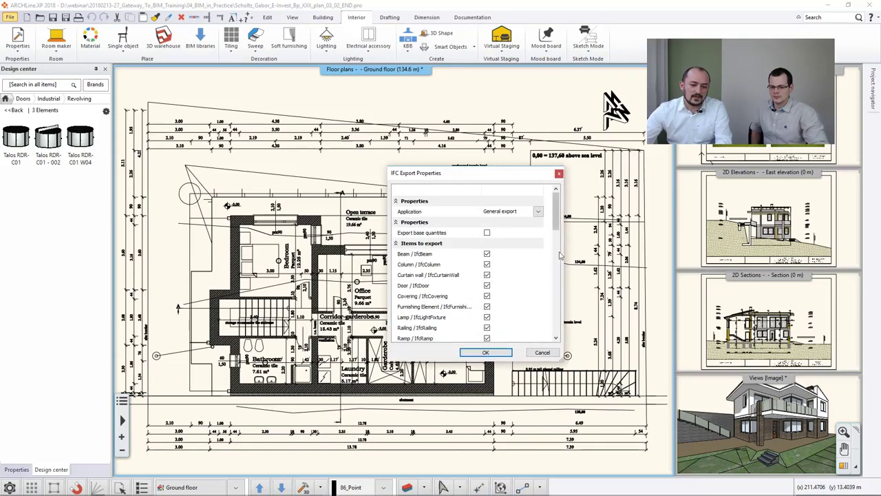
mouse_move(559, 210)
mouse_down()
mouse_move(559, 329)
mouse_move(559, 220)
mouse_up()
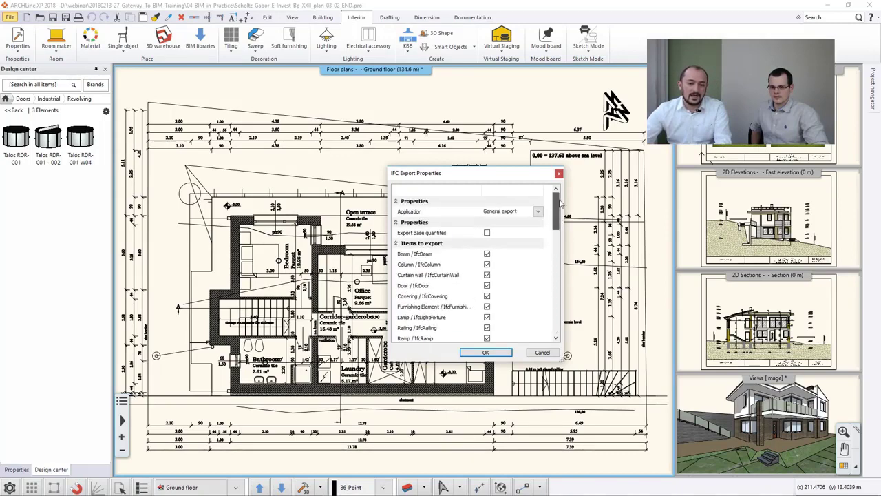
click(497, 351)
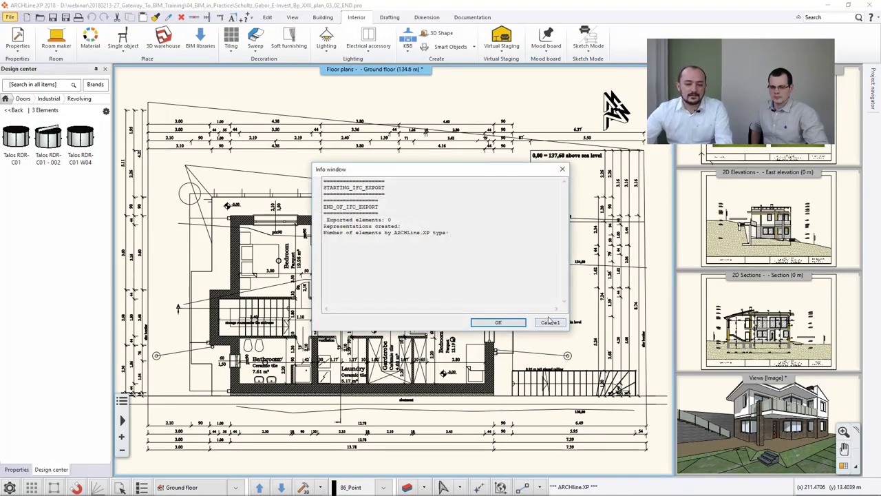
click(544, 323)
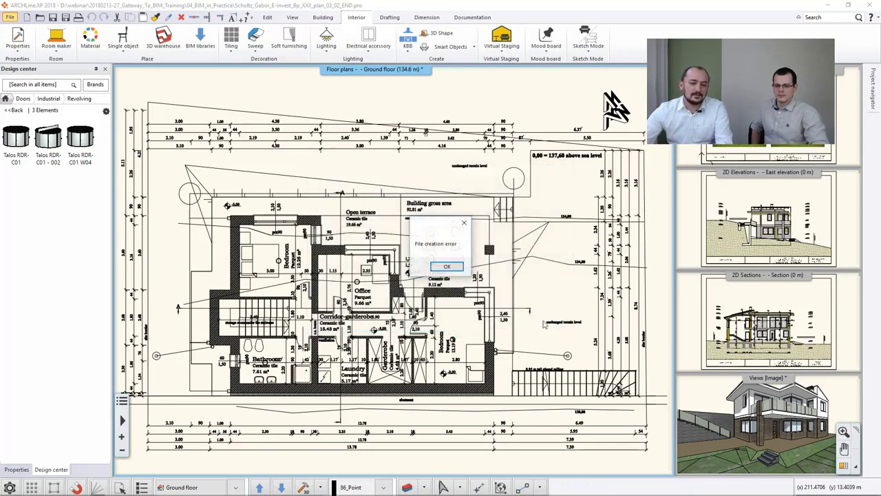
click(447, 267)
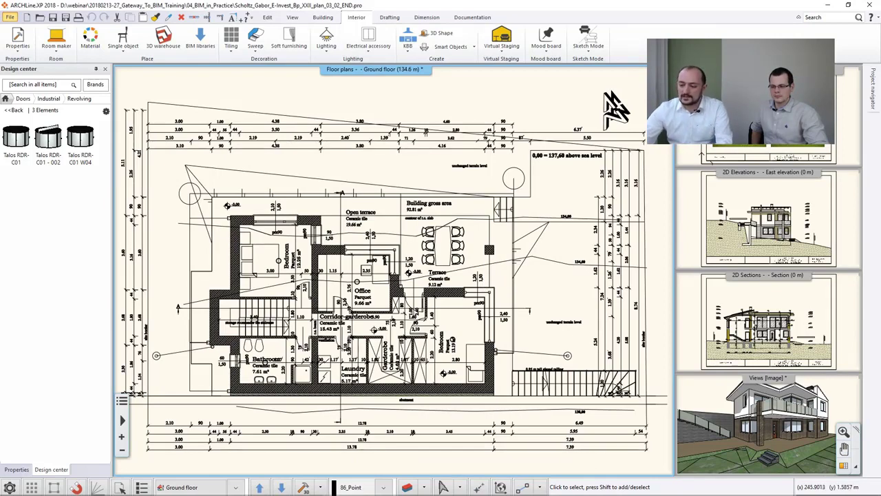
- Open File Explorer with Win+E and move its window to the right
key(super+e)
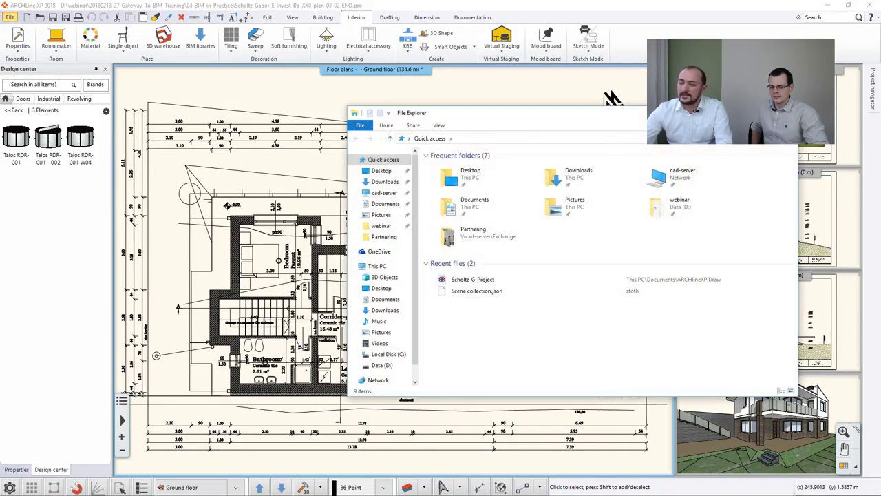
drag(609, 118, 880, 156)
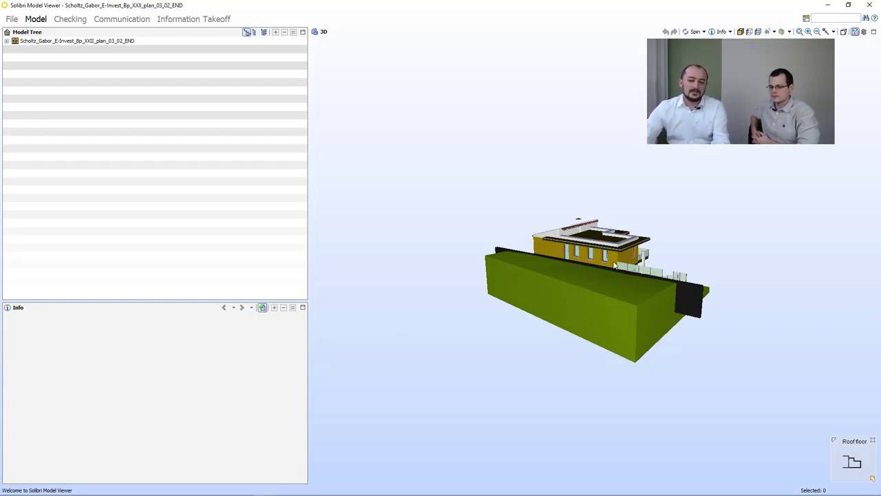
drag(659, 250, 387, 266)
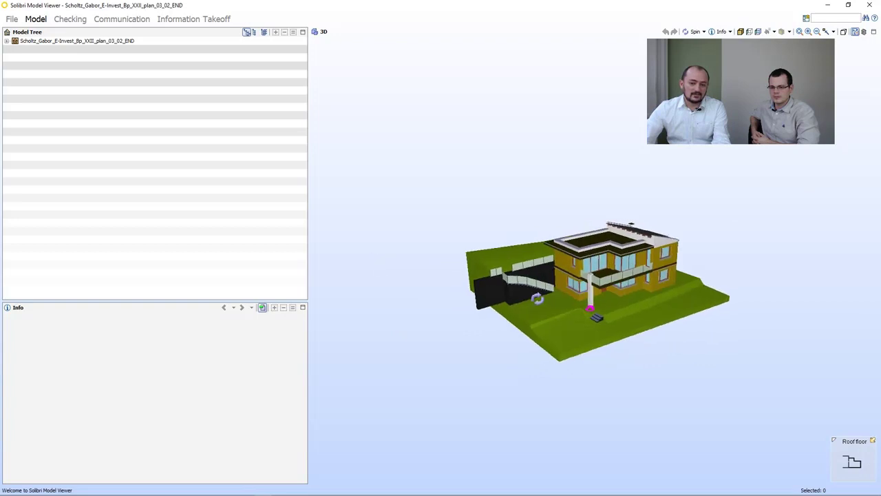
scroll(612, 302, up, 4)
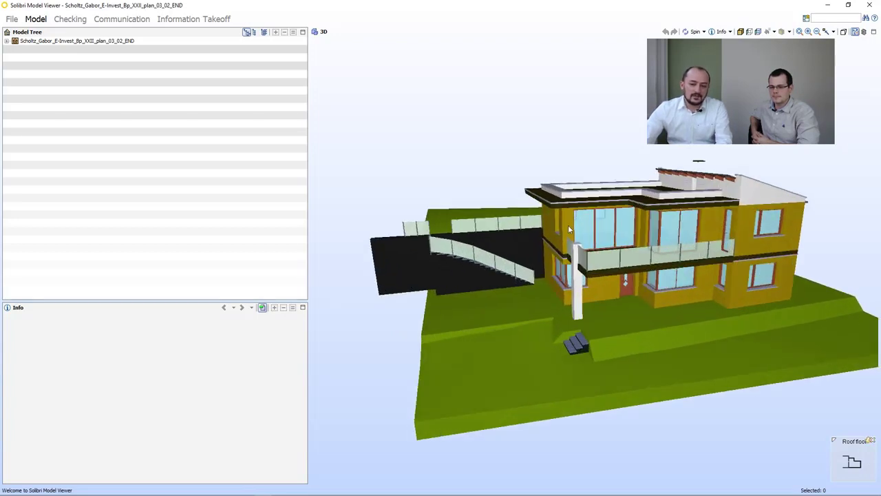
click(568, 223)
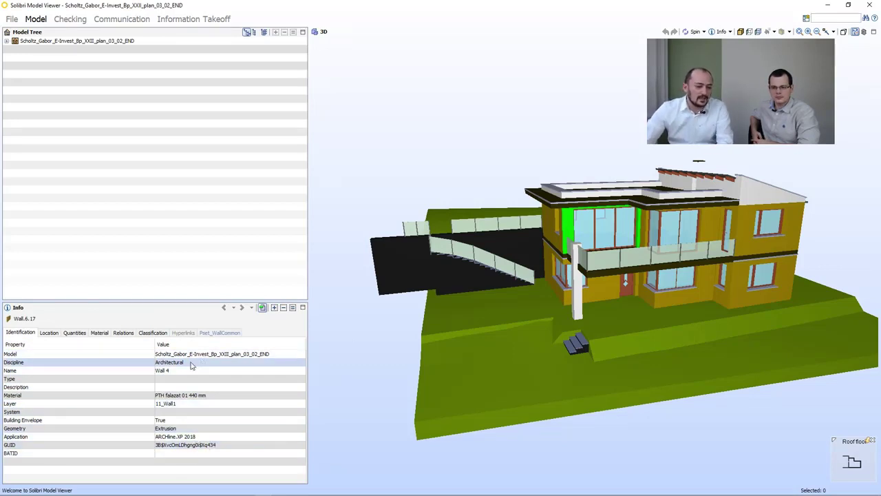
click(54, 335)
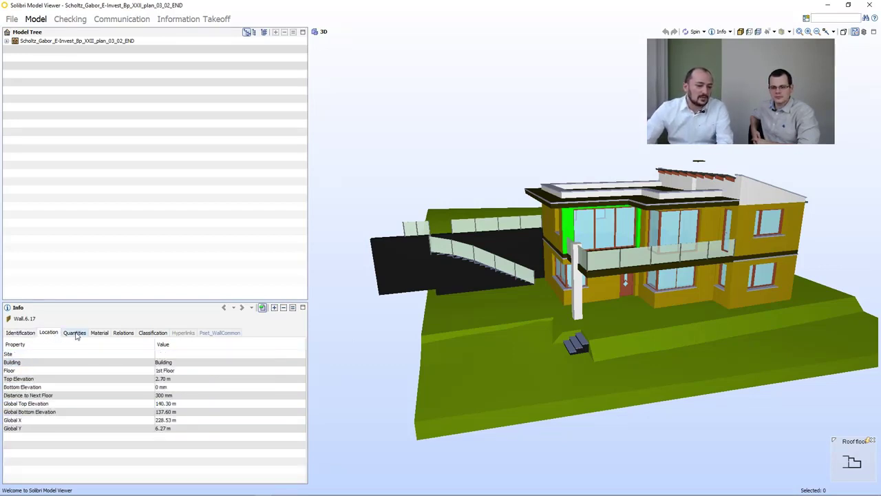
click(76, 334)
click(99, 333)
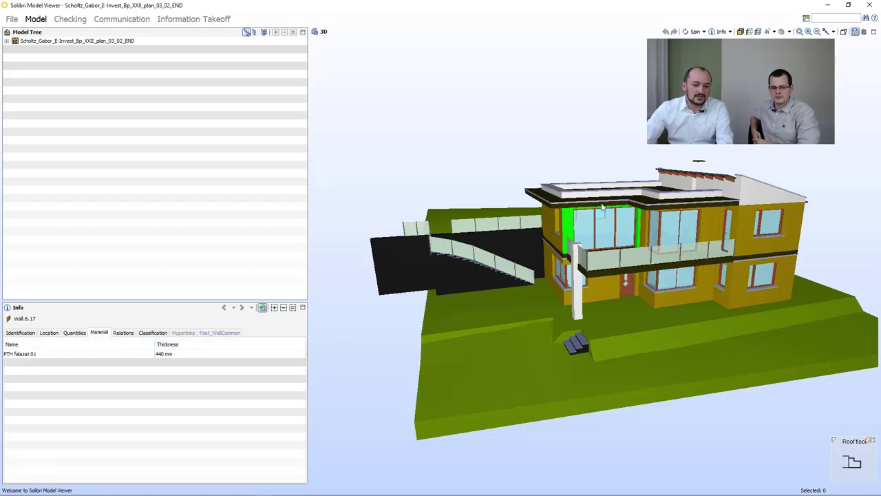
click(501, 238)
click(478, 268)
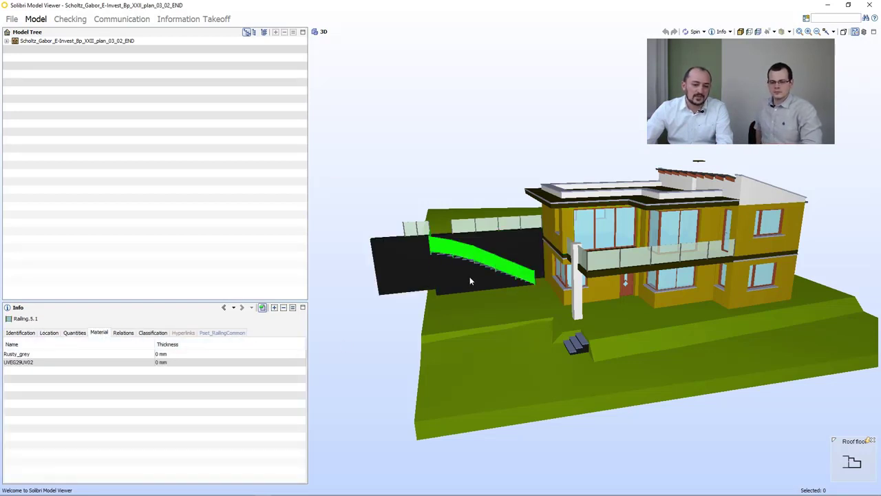
click(522, 323)
click(578, 306)
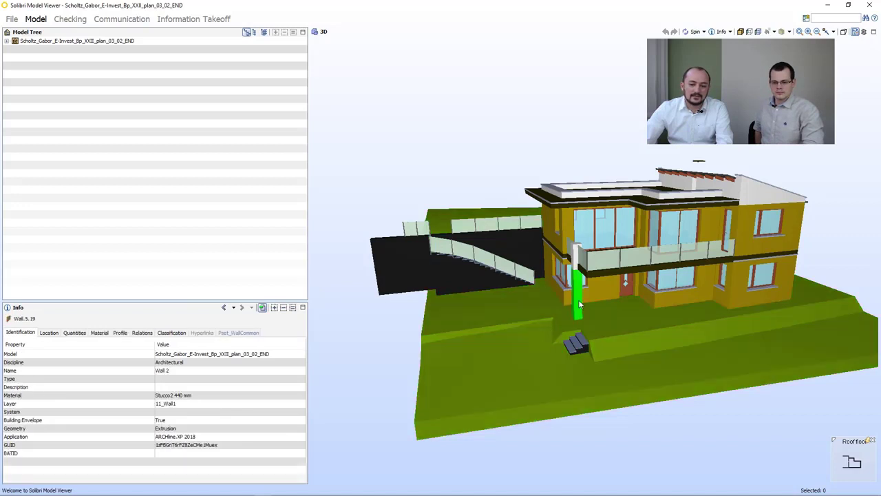
click(603, 229)
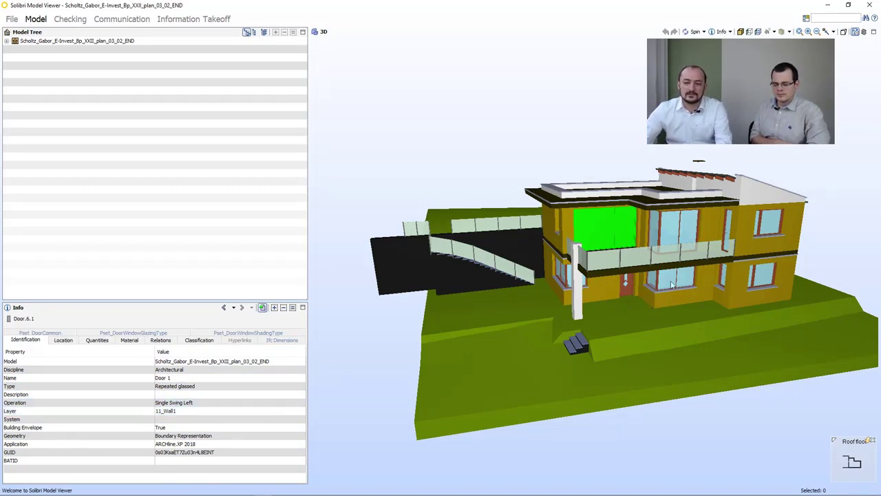
drag(672, 288, 691, 251)
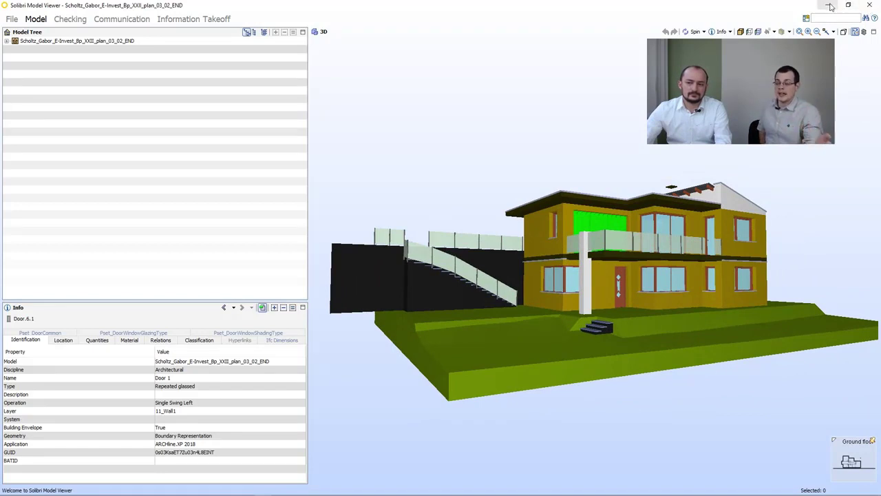
- Close Solibri and the house project without saving, then start a new empty project
click(869, 5)
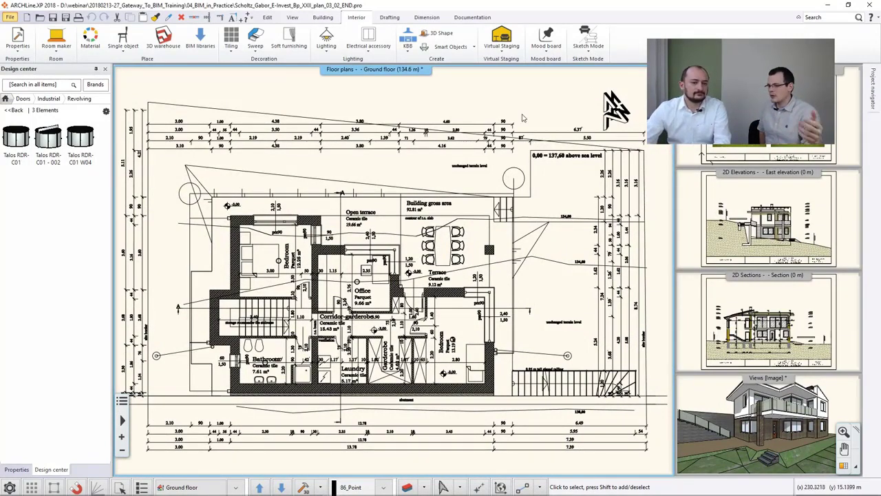
click(5, 99)
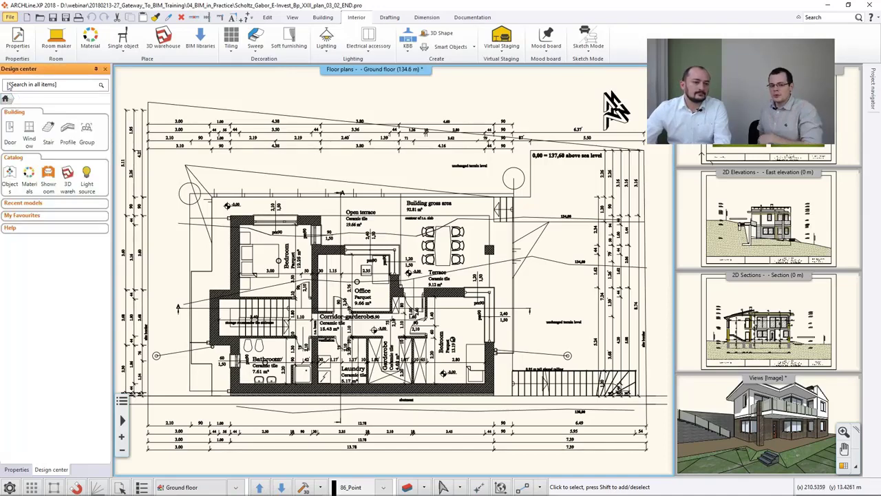
click(10, 17)
click(37, 40)
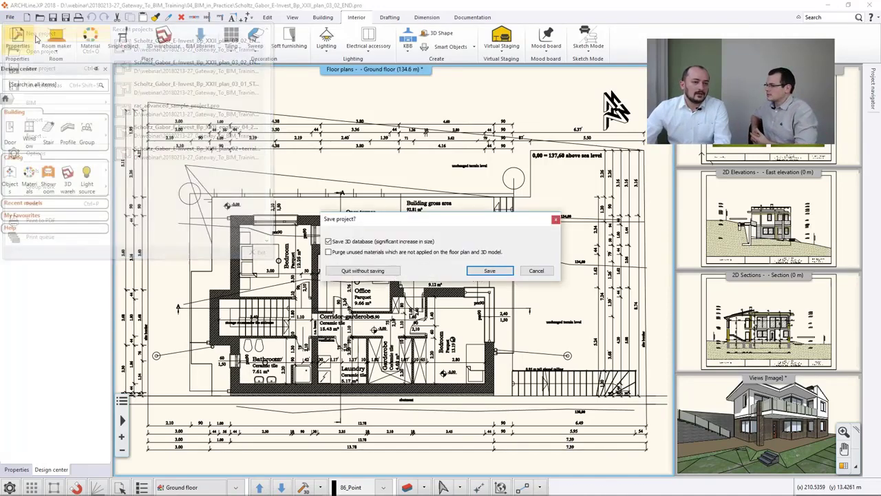
click(371, 270)
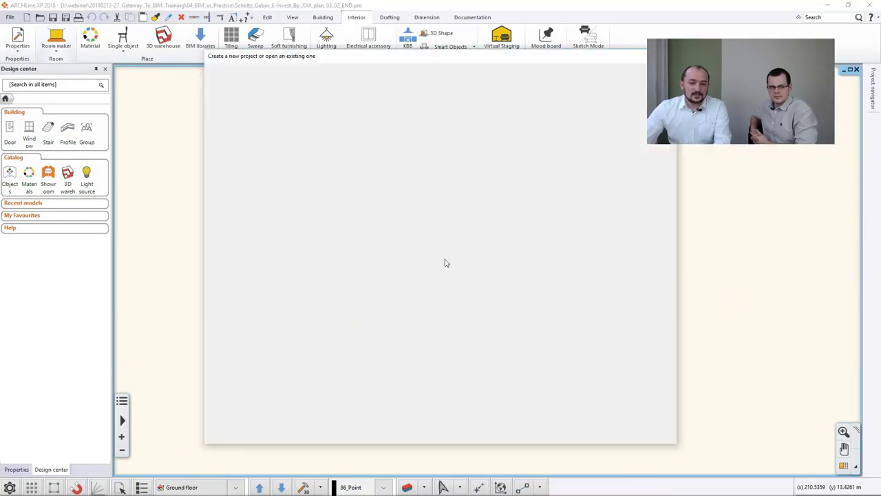
click(253, 107)
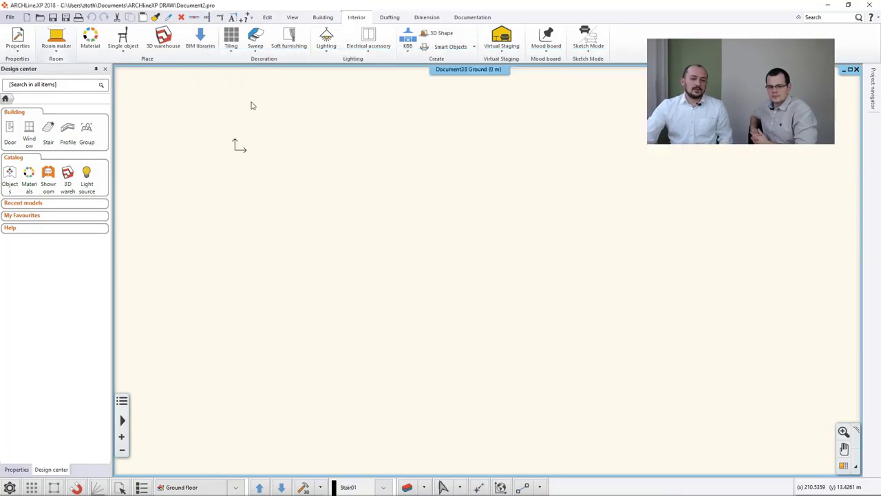
- Accept the new project's properties and drop in the IFC file to import it as a new project
click(509, 370)
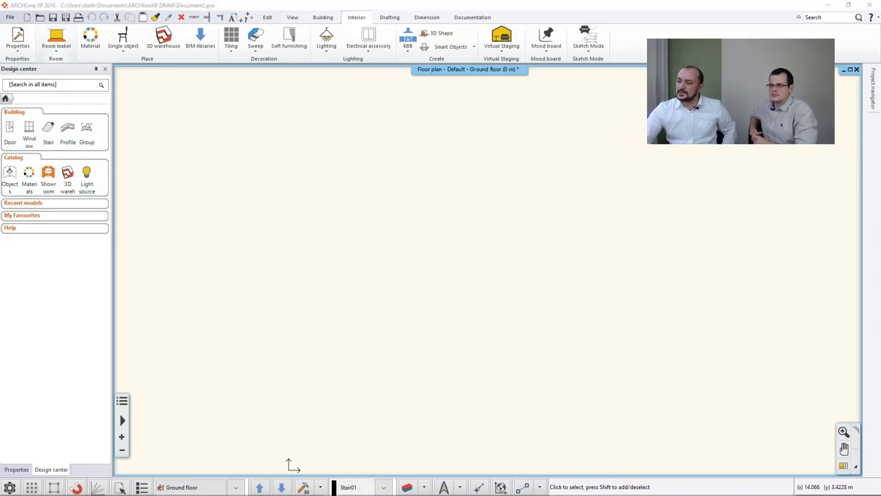
drag(482, 256, 484, 259)
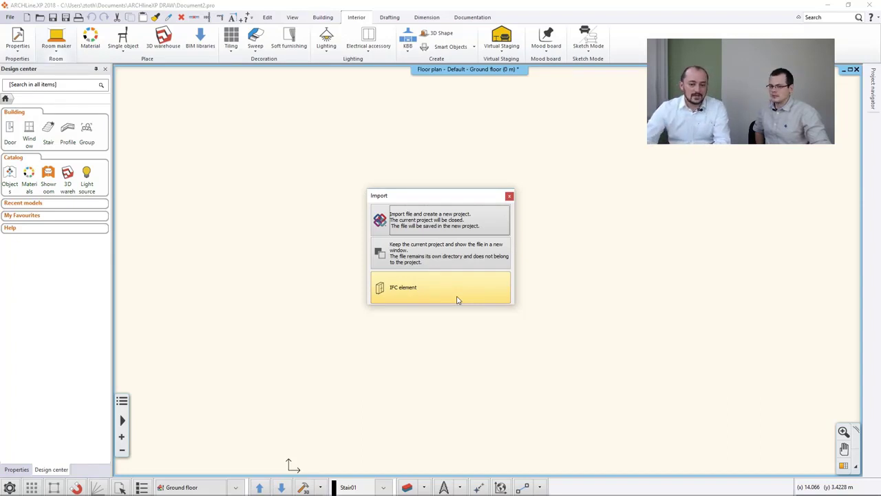
click(444, 223)
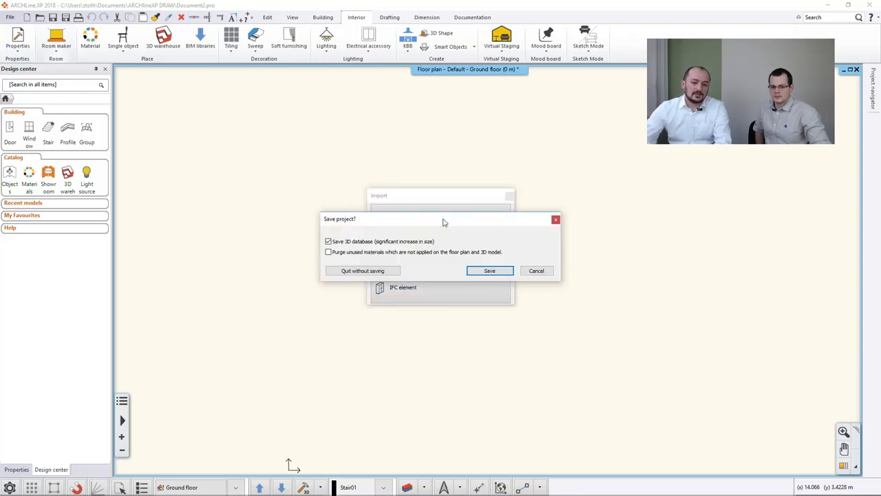
- Discard the empty project, let the IFC sample house import, then show the Documentation ribbon tab
click(393, 269)
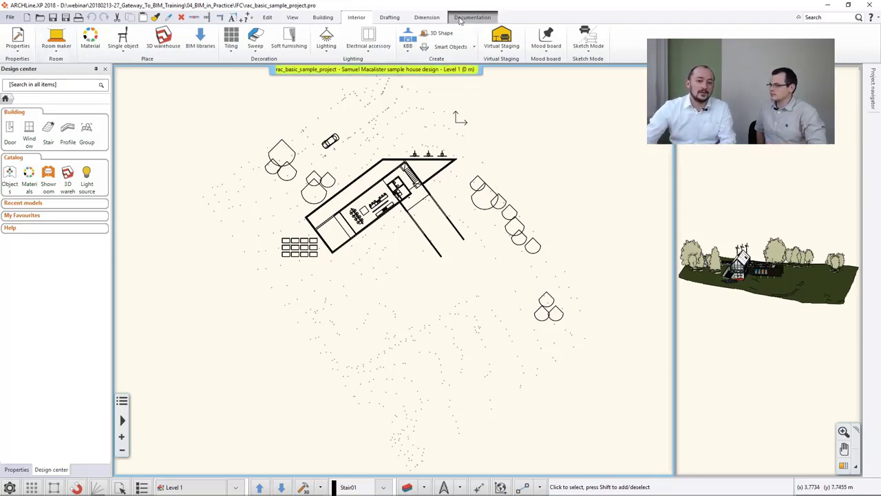
click(437, 18)
click(463, 18)
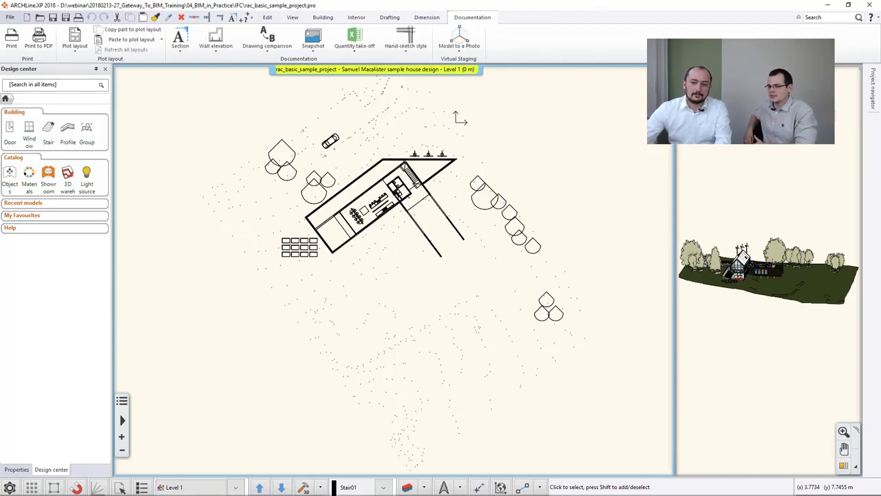
- Swap the 3D preview into the main window and orbit to a high oblique view of the house
click(792, 226)
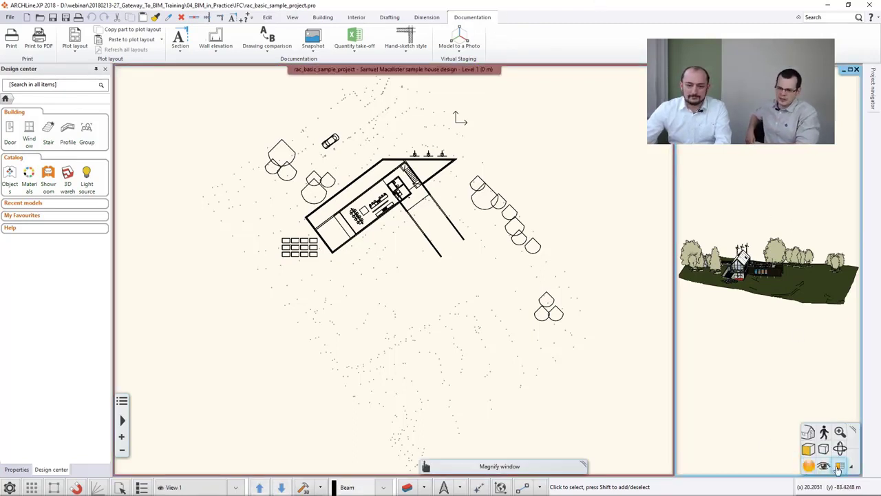
click(835, 468)
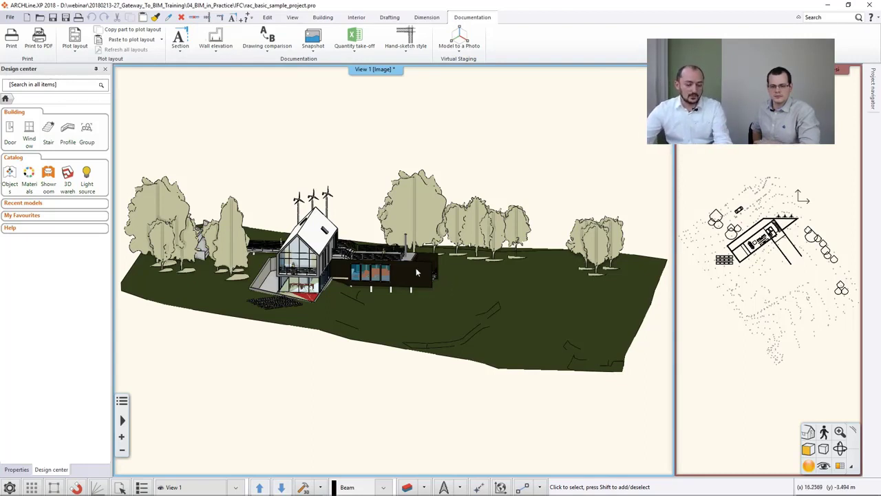
middle_drag(409, 260, 368, 296)
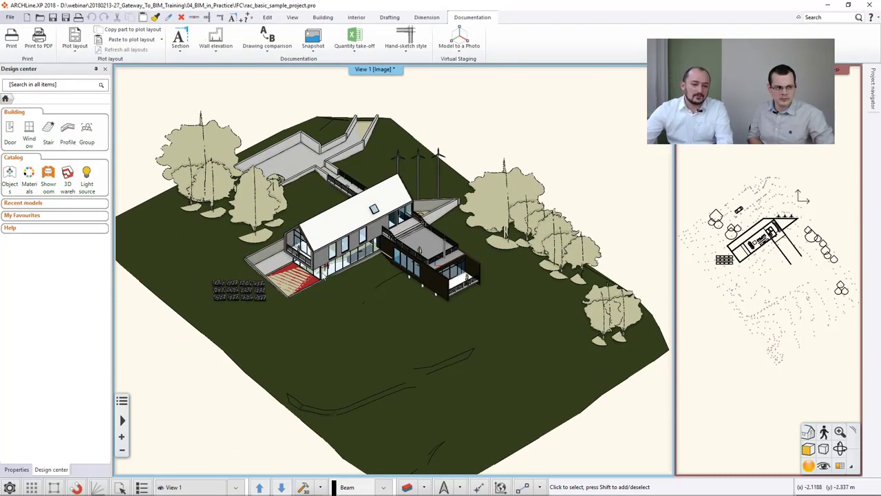
- Check the level settings, then zoom in and select the 3.5 m low wall beside the glazed gable
click(709, 255)
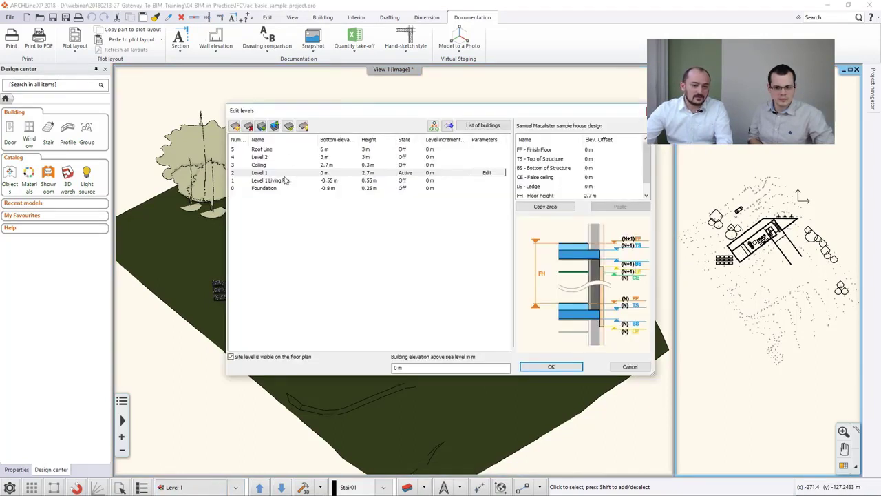
click(630, 368)
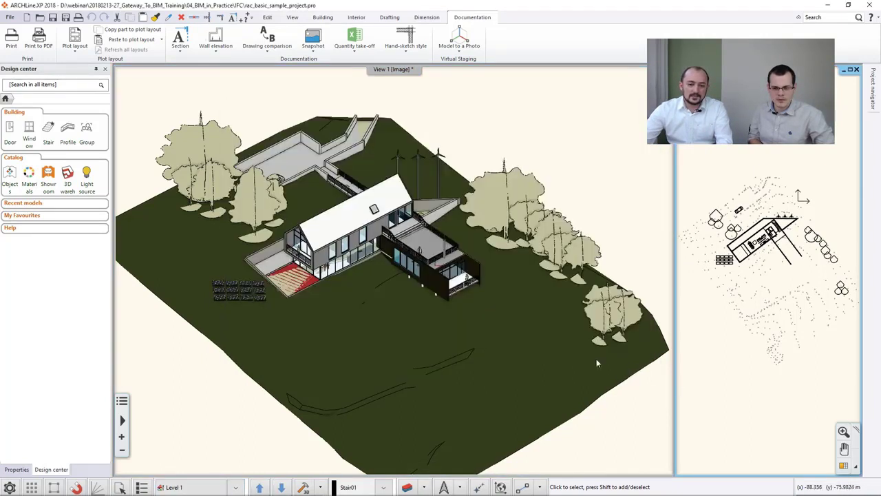
scroll(319, 271, up, 3)
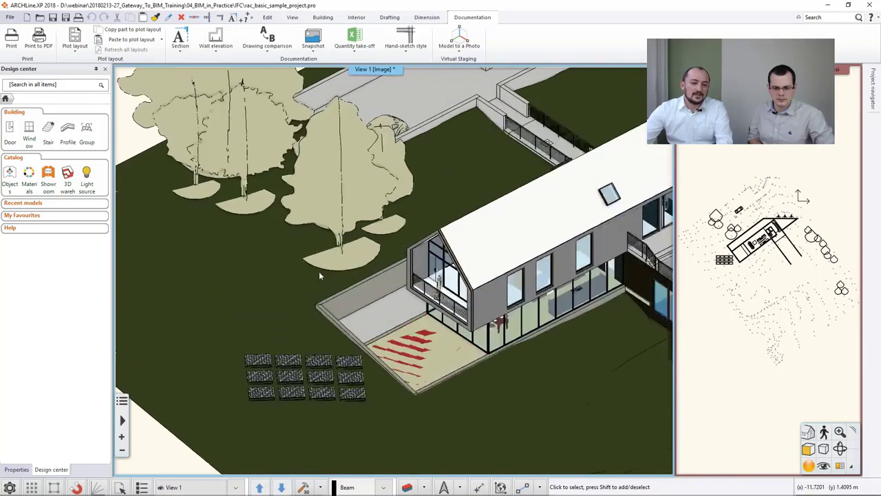
click(354, 296)
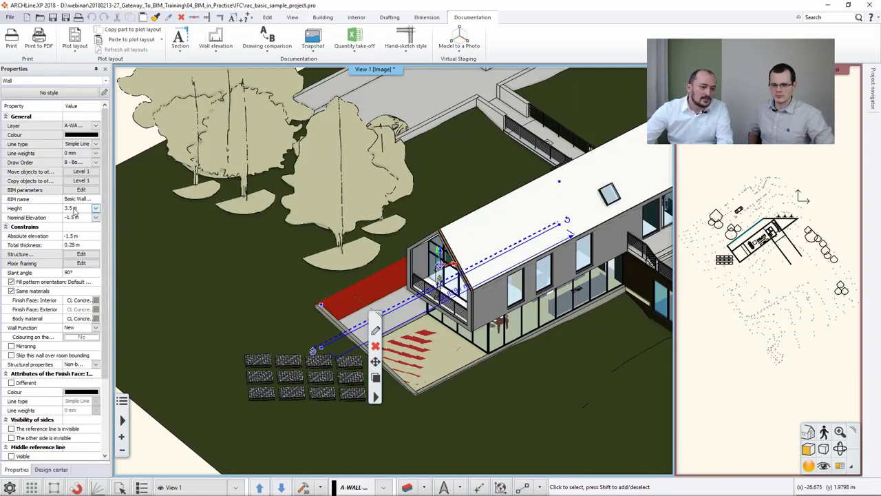
- Set the wall height to 4 m, then raise its top to the roof edge at 6.0145 m
click(77, 208)
text(4)
key(Return)
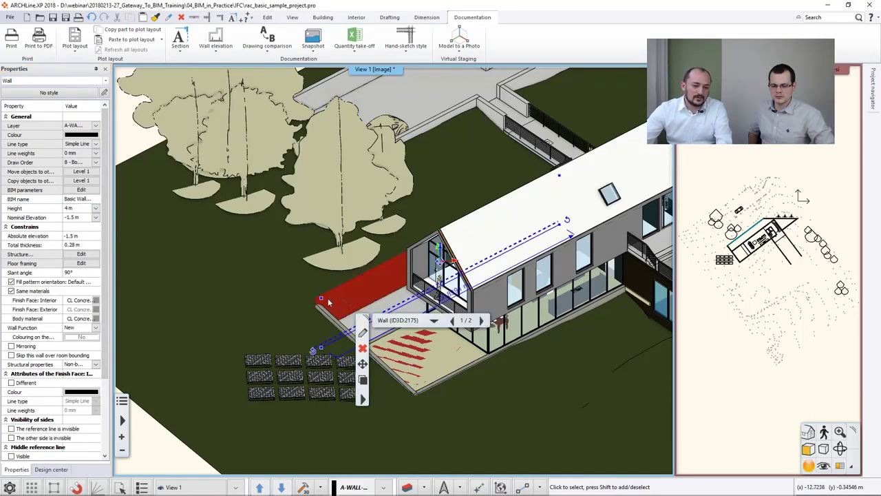
right_click(322, 298)
click(342, 305)
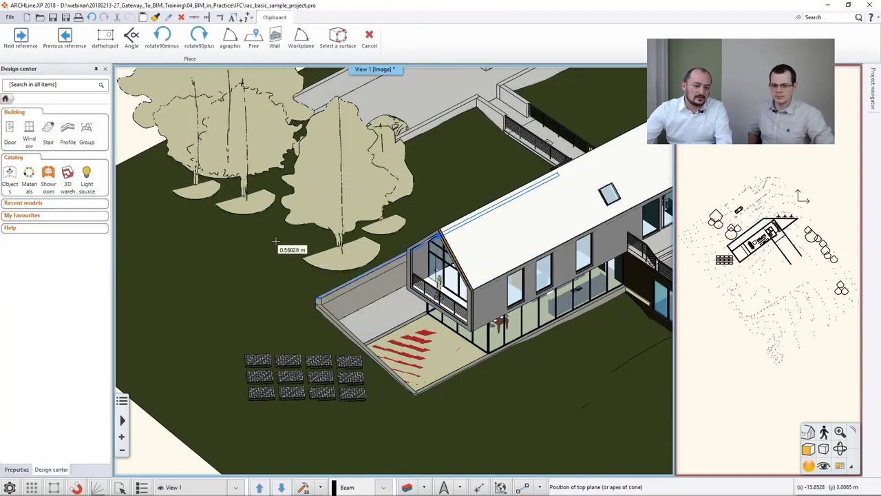
click(238, 211)
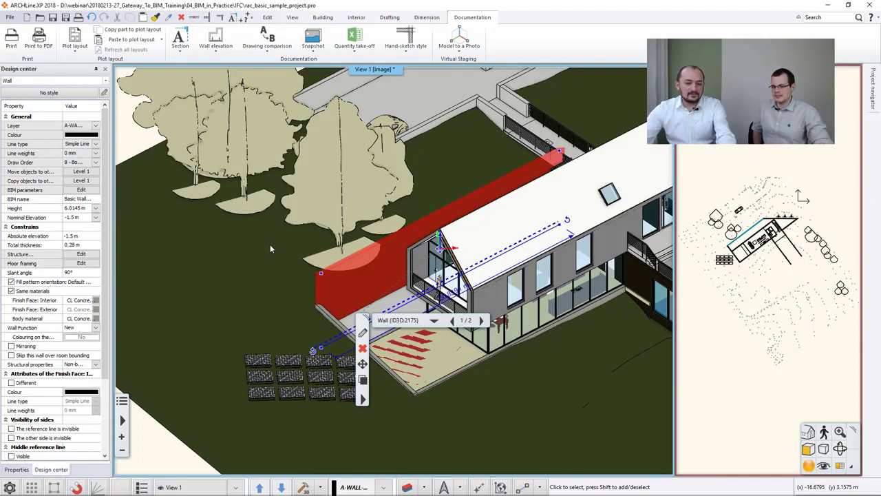
click(270, 244)
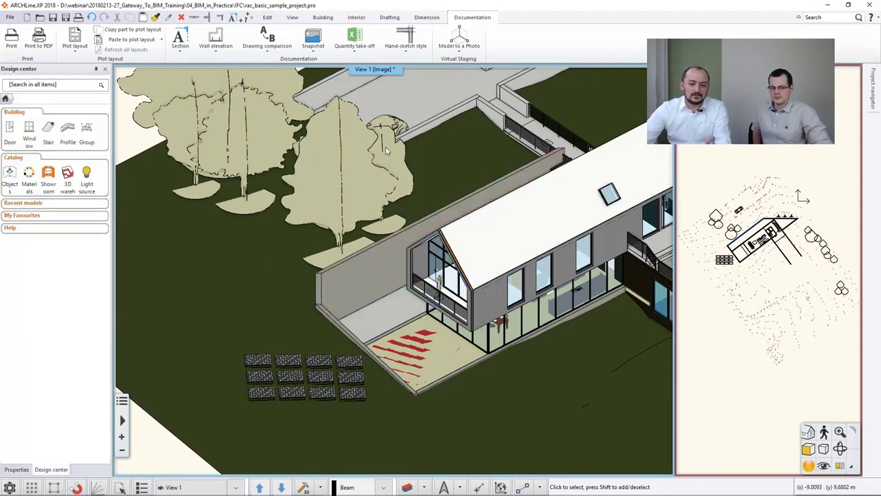
click(323, 17)
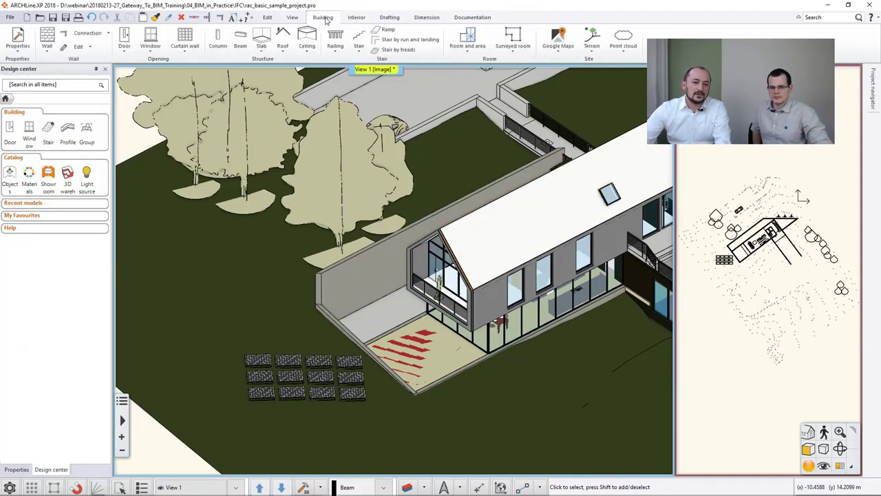
click(184, 40)
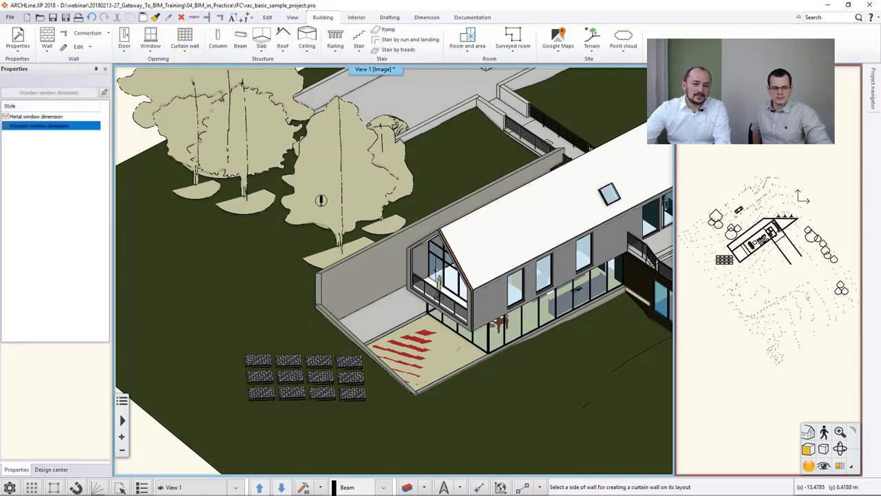
click(151, 40)
click(351, 272)
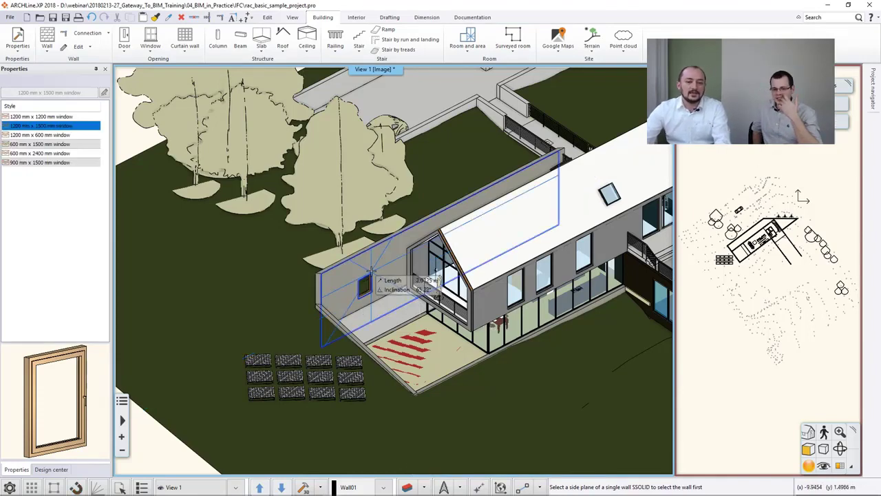
click(372, 276)
scroll(382, 281, up, 6)
scroll(386, 282, down, 2)
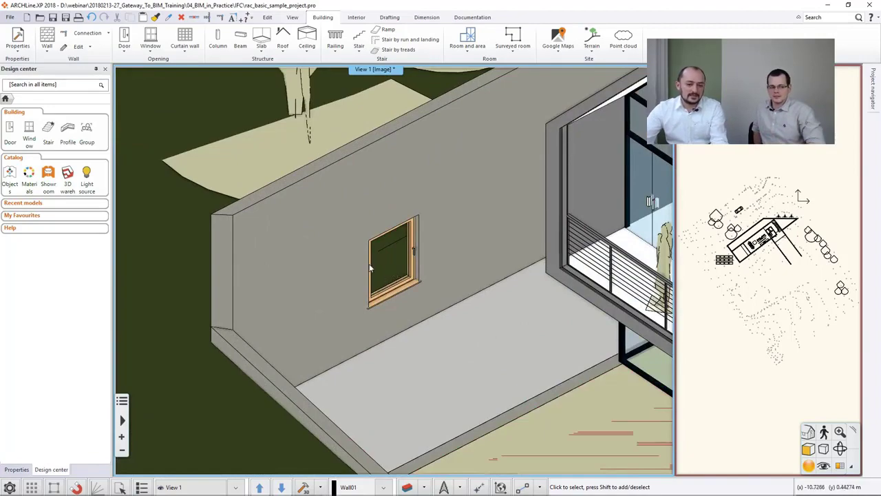
middle_drag(368, 263, 340, 256)
scroll(425, 289, down, 3)
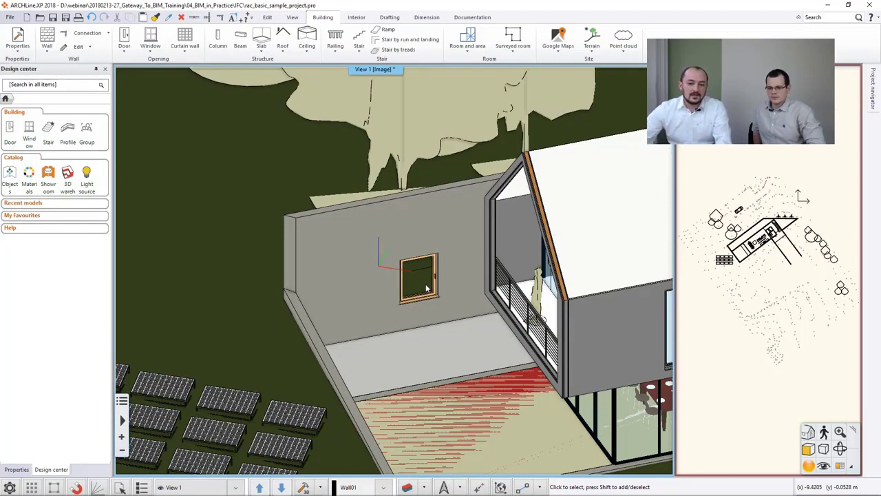
scroll(416, 289, down, 2)
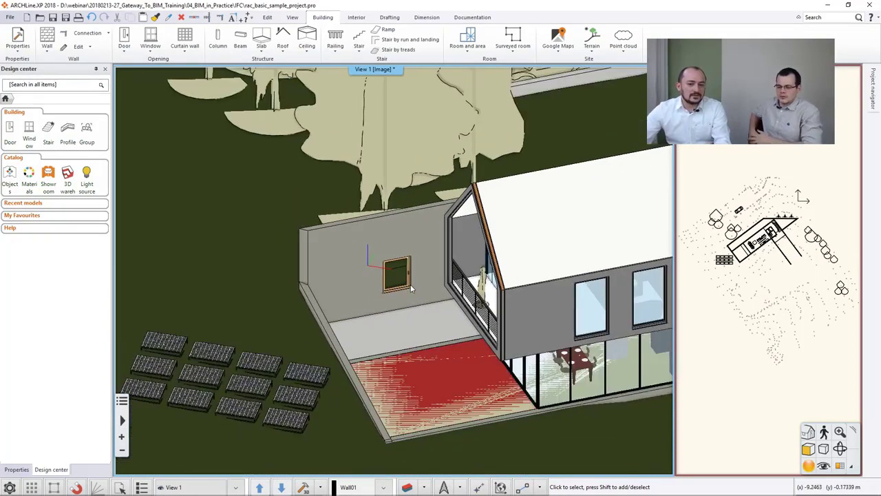
scroll(411, 287, down, 1)
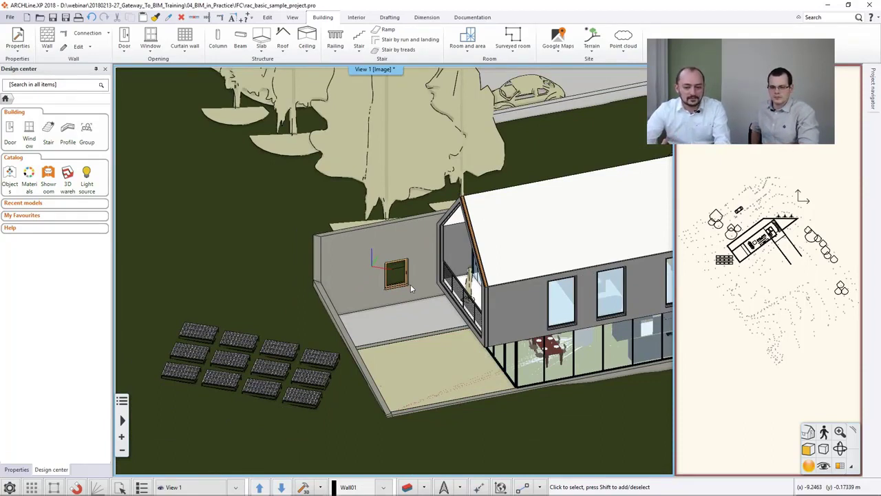
middle_drag(410, 285, 248, 258)
- Zoom in on the long upper wall, where the new window appears only as a thin line
click(234, 253)
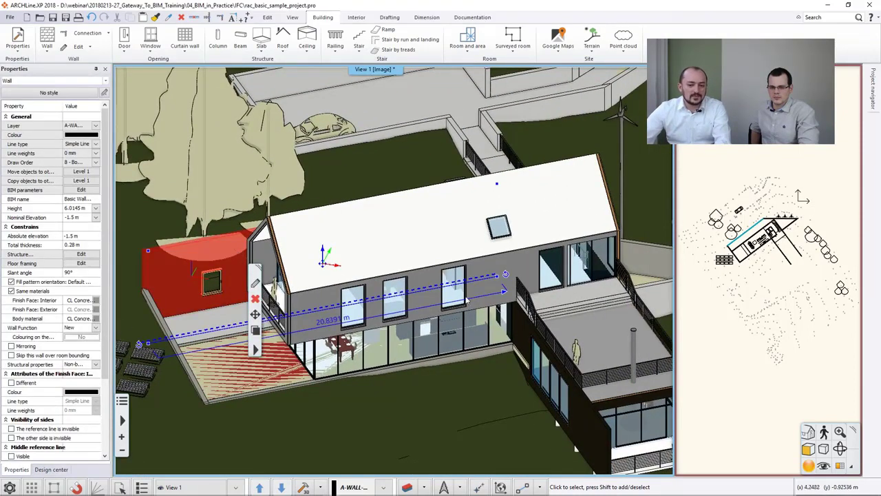
click(521, 269)
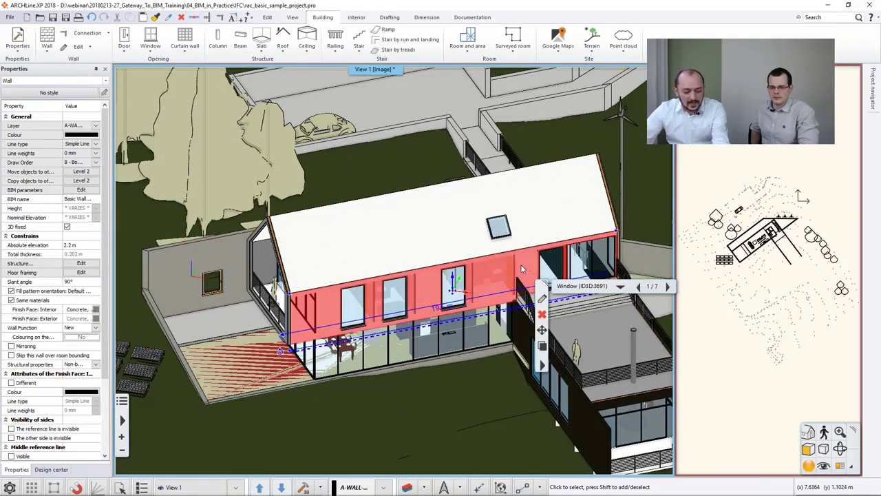
key(Escape)
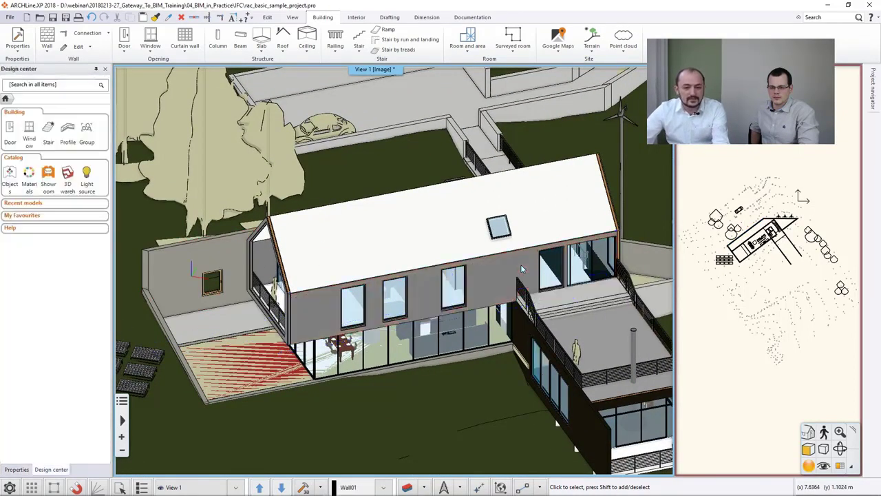
click(153, 39)
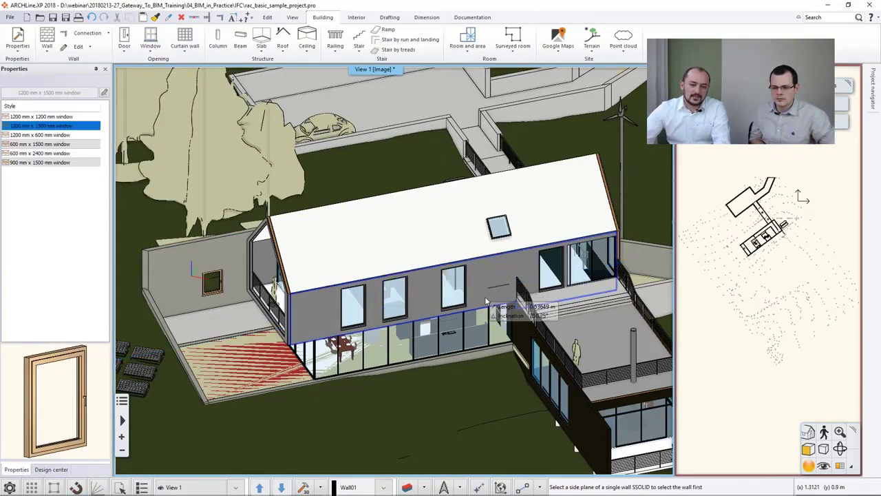
key(Escape)
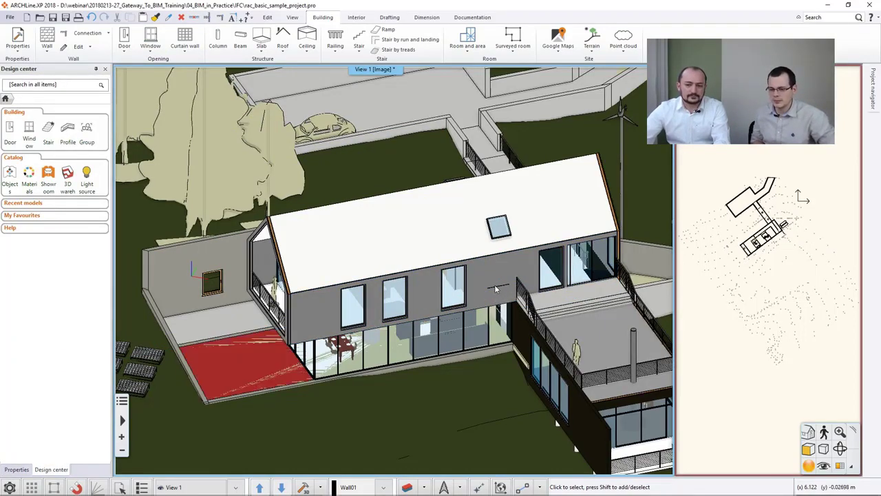
scroll(494, 288, up, 6)
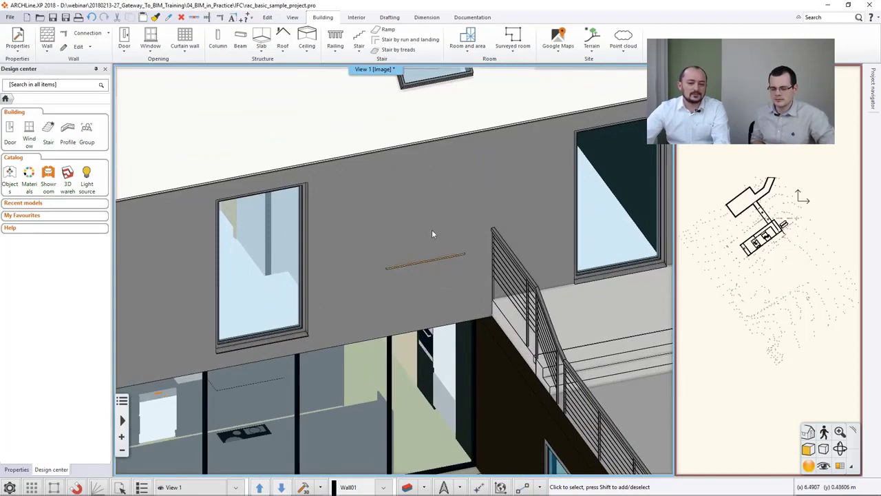
- Show the long upper wall's BIM parameters, with IFC groups such as Pset_WallCommon and Quantities
click(414, 252)
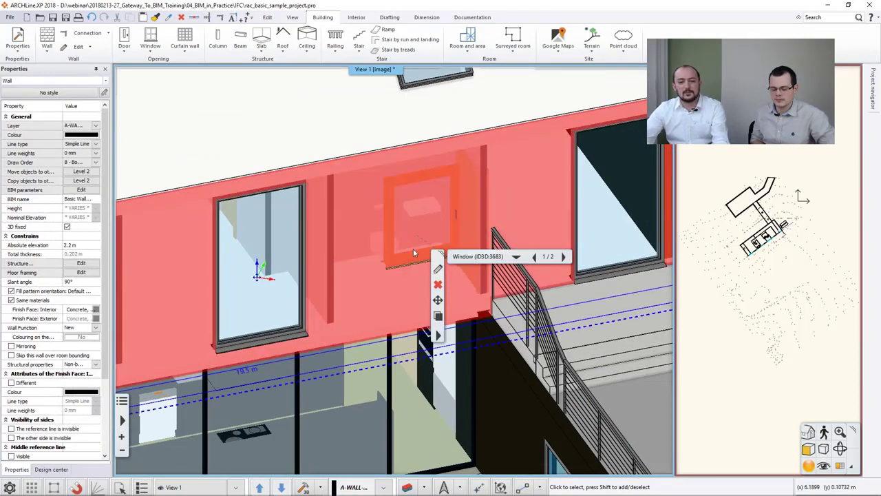
scroll(414, 252, up, 1)
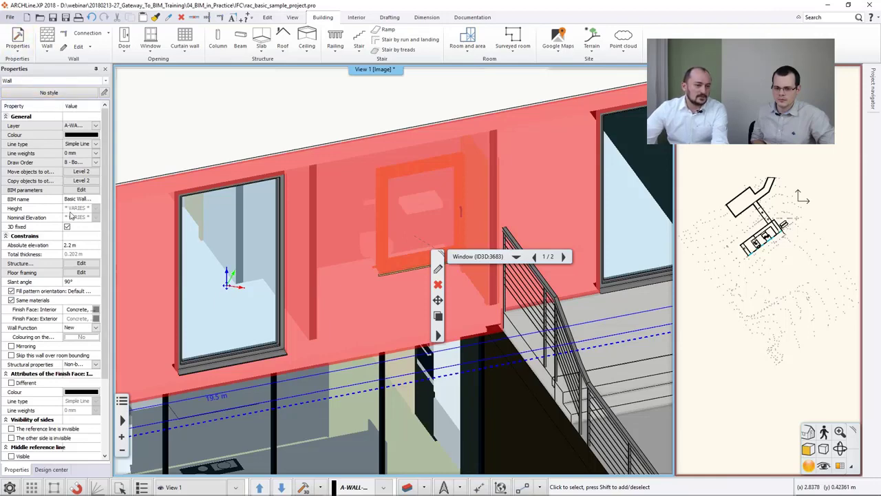
click(81, 191)
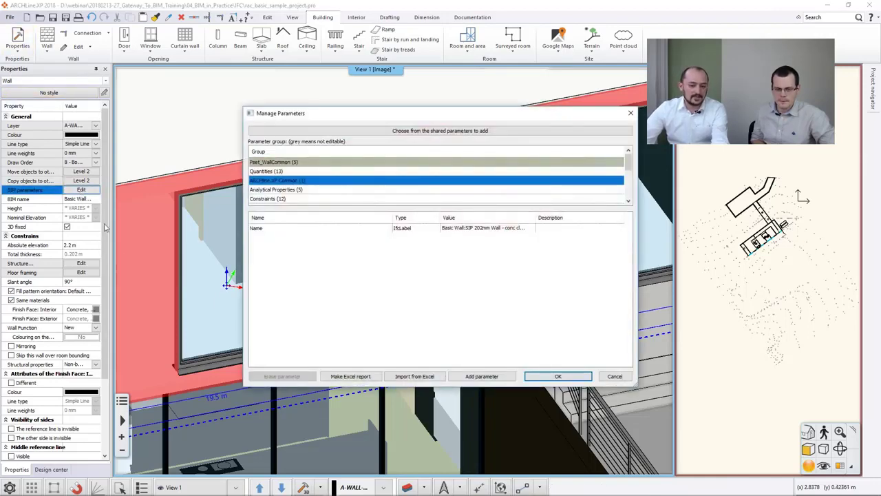
- Close the Manage Parameters dialog, returning to the wall's properties
key(Escape)
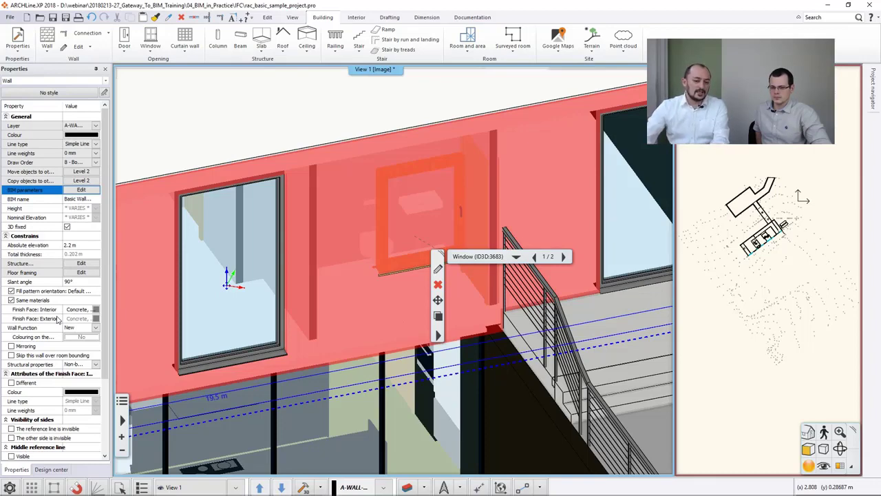
- Unlock the long upper wall's 3D lock so the window cuts a framed opening
key(Escape)
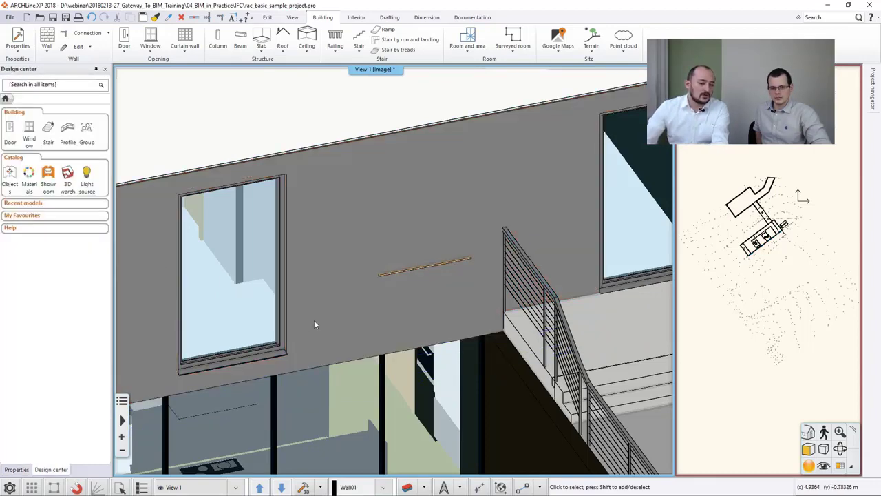
click(333, 232)
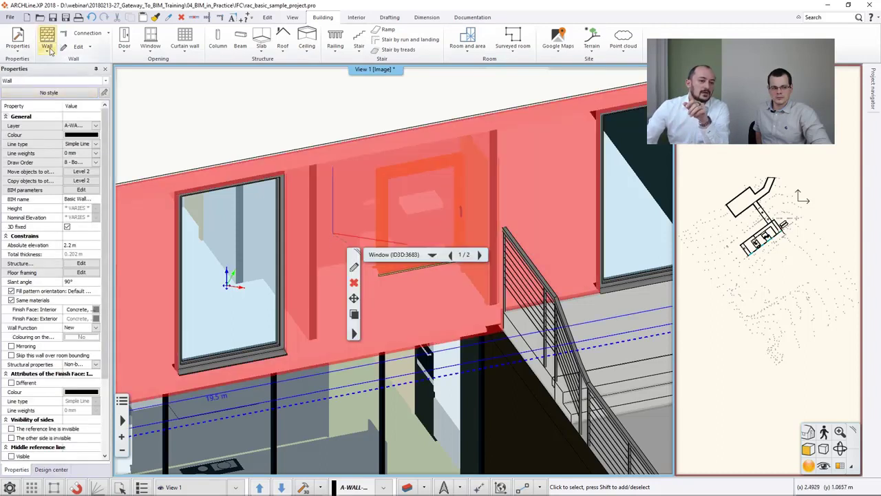
click(291, 18)
click(268, 18)
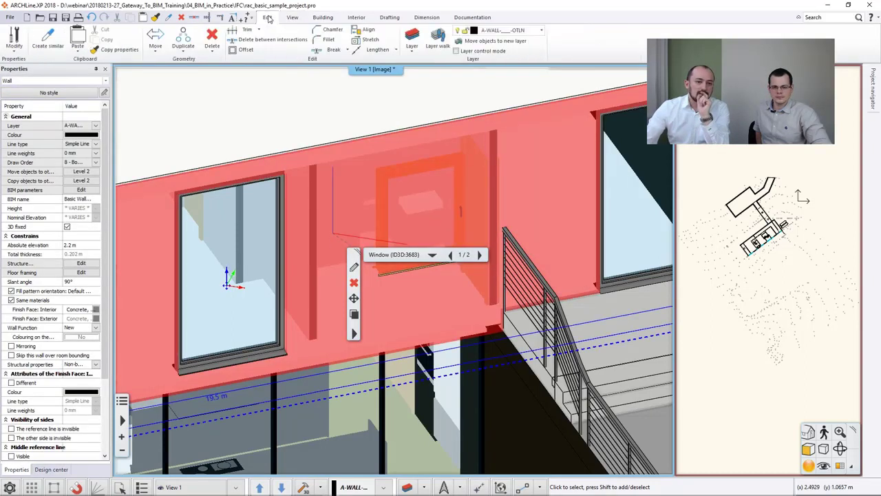
click(11, 51)
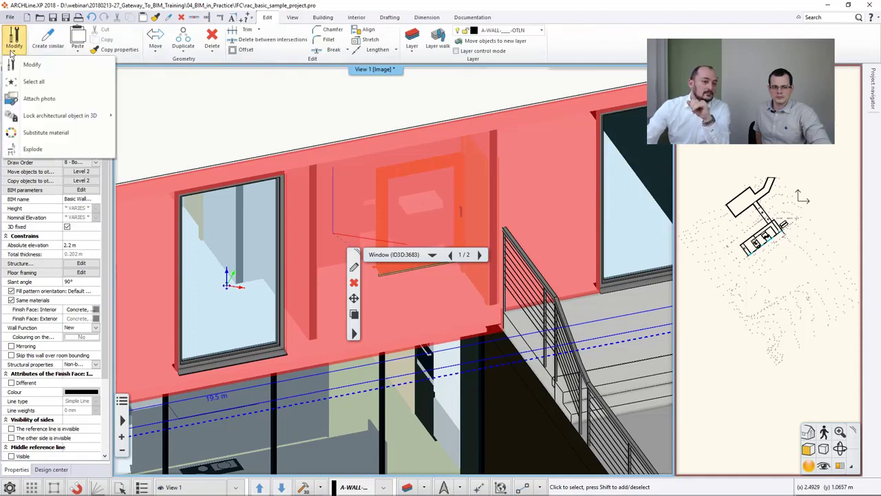
mouse_move(52, 117)
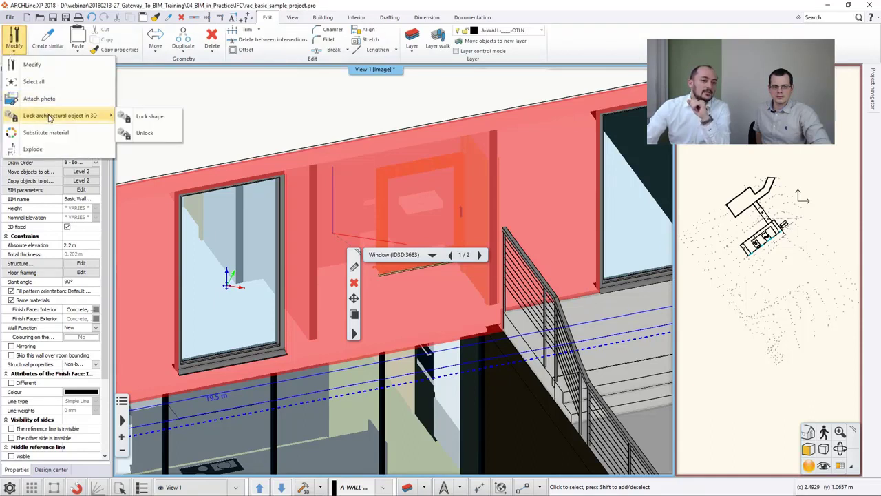
click(145, 133)
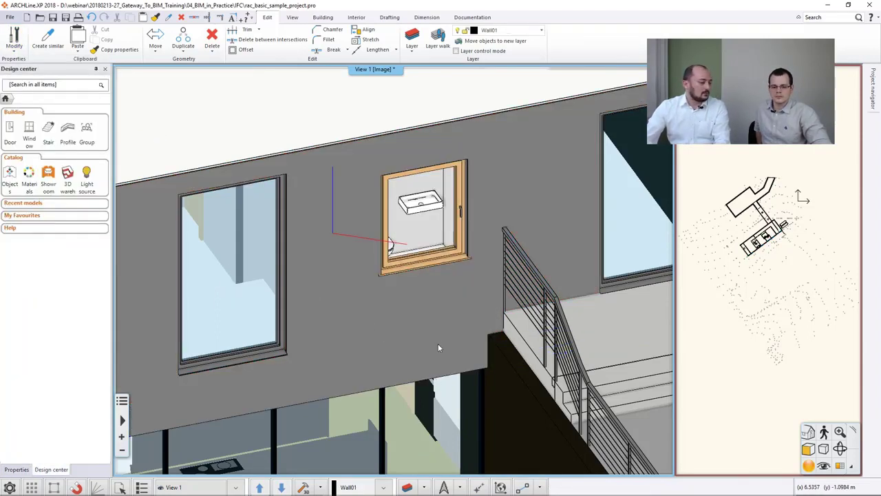
- Select the long upper wall, viewed from beside the house's gabled end
scroll(418, 357, down, 5)
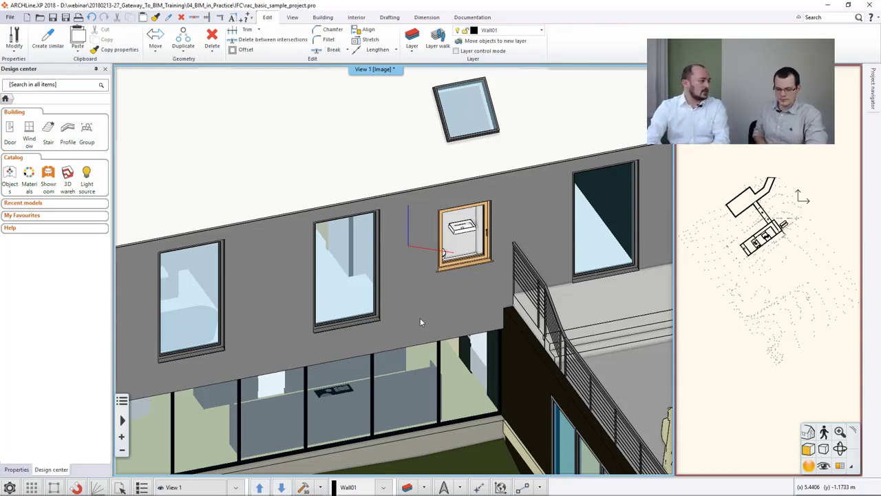
middle_drag(413, 314, 227, 279)
click(348, 384)
- Elevate the long upper wall by 0.5 m, from 2.2 m to 2.7 m
click(327, 432)
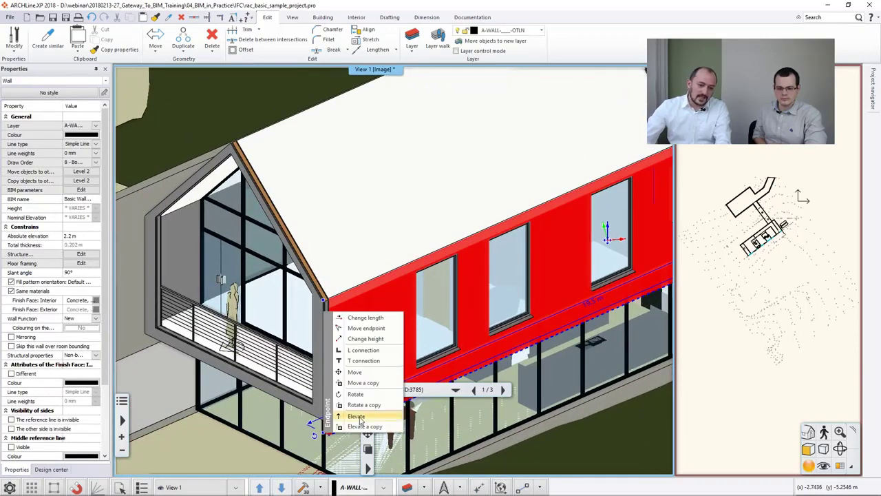
click(366, 338)
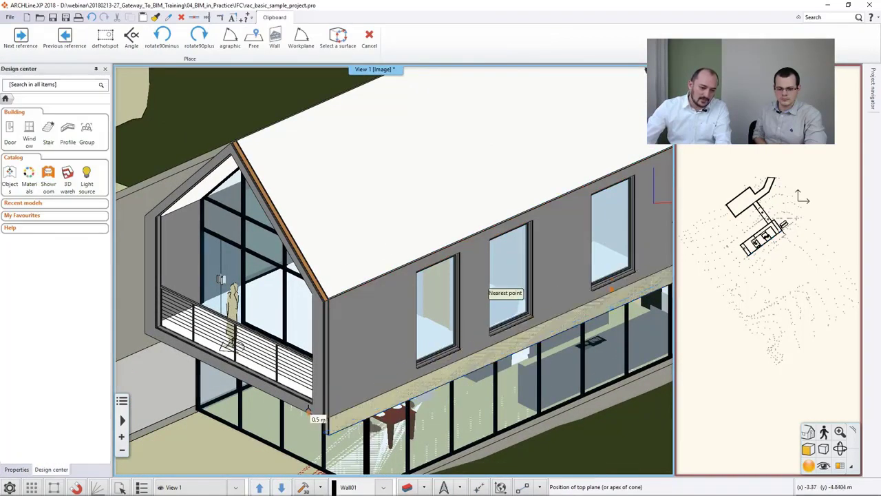
click(308, 411)
key(Escape)
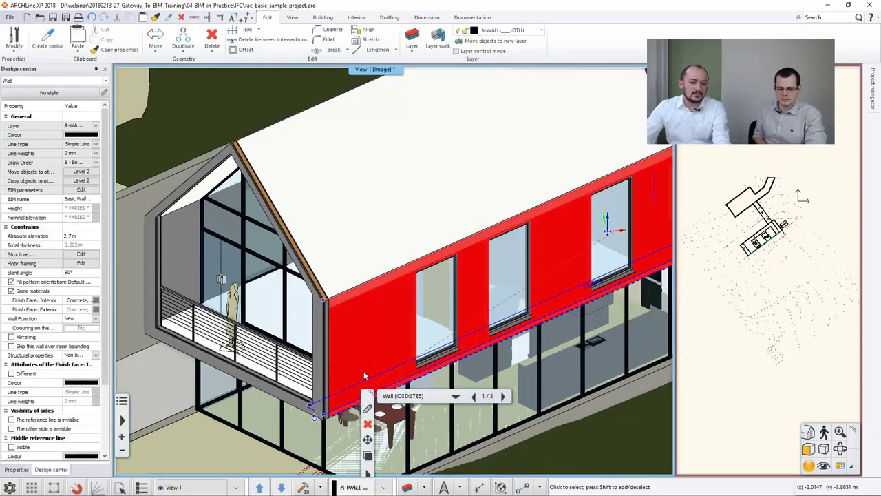
middle_drag(364, 369, 359, 372)
middle_drag(216, 279, 458, 299)
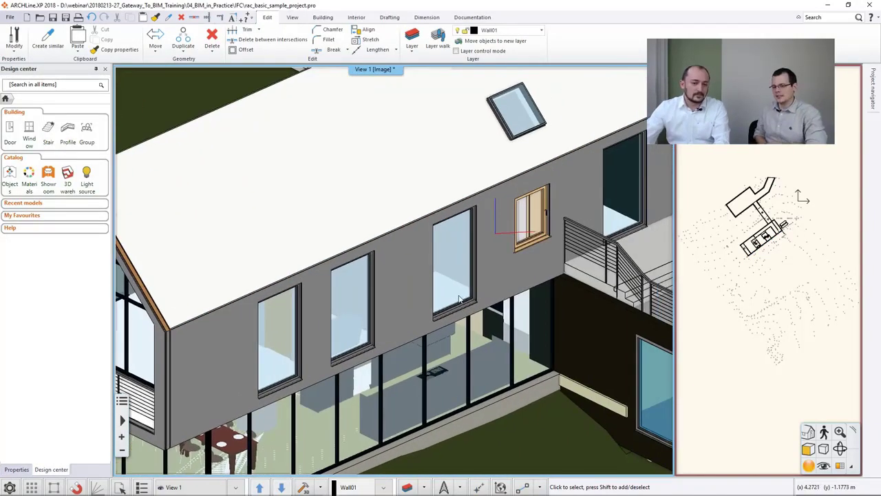